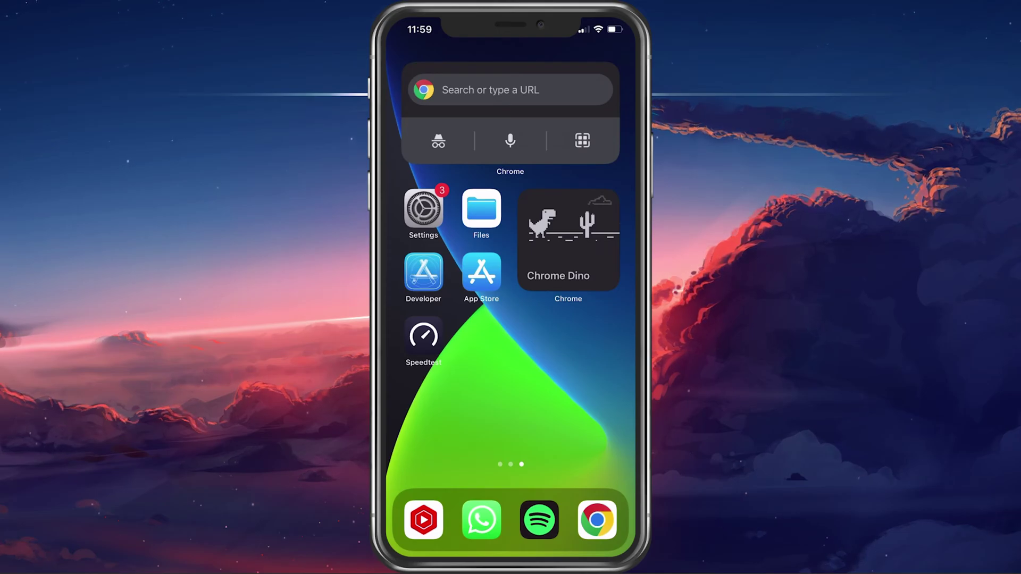
# Step: Open Settings > Apple ID > iCloud and confirm WhatsApp's iCloud switch is on
pyautogui.click(423, 209)
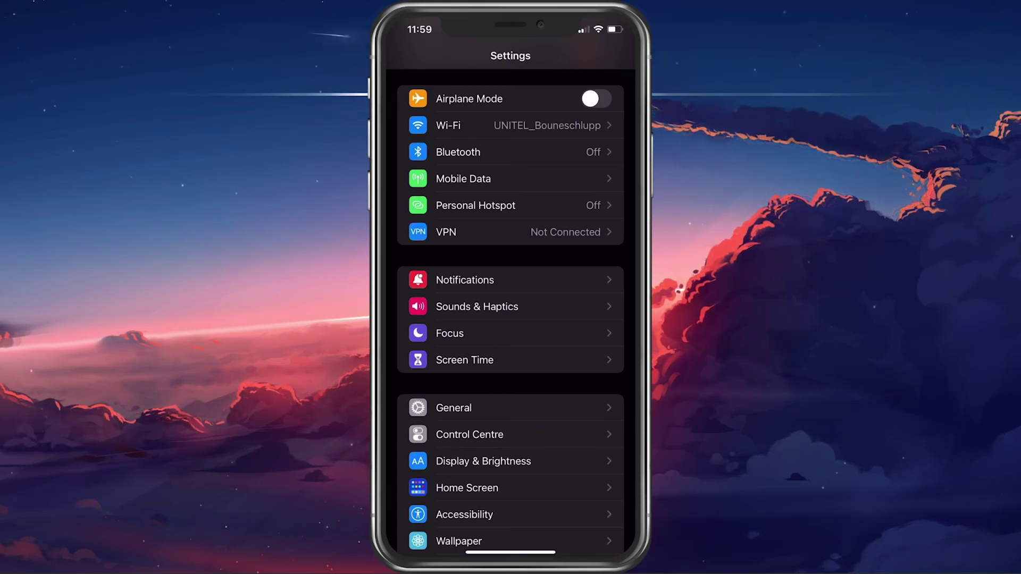
pyautogui.scroll(3, 511, 304)
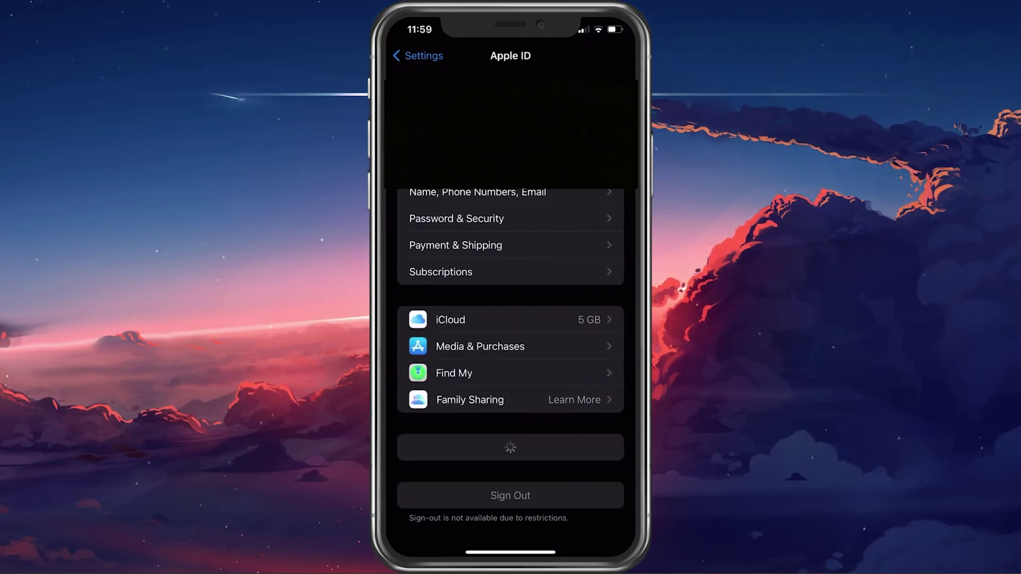
pyautogui.click(451, 319)
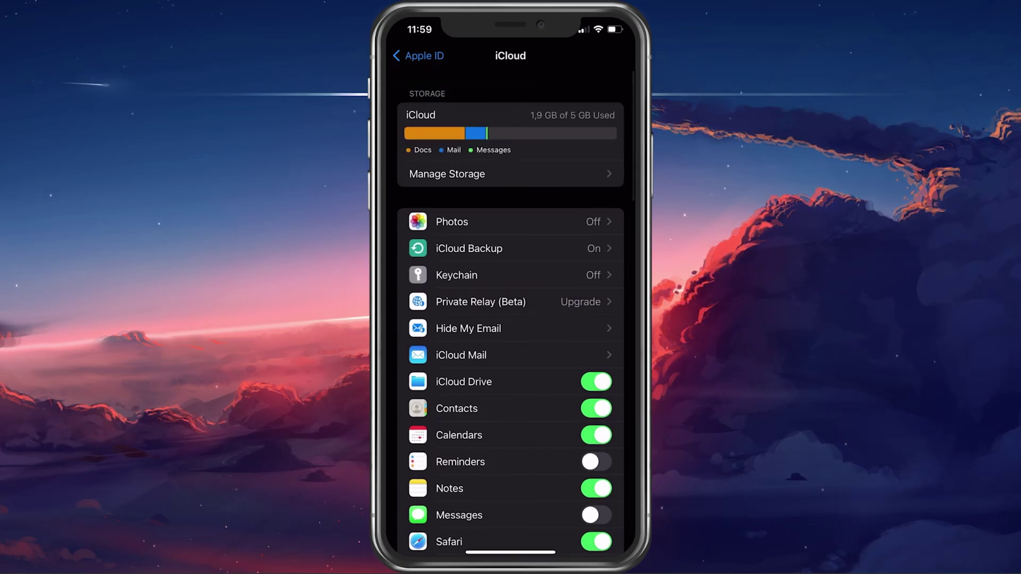
pyautogui.scroll(-2, 511, 320)
pyautogui.scroll(-15, 511, 320)
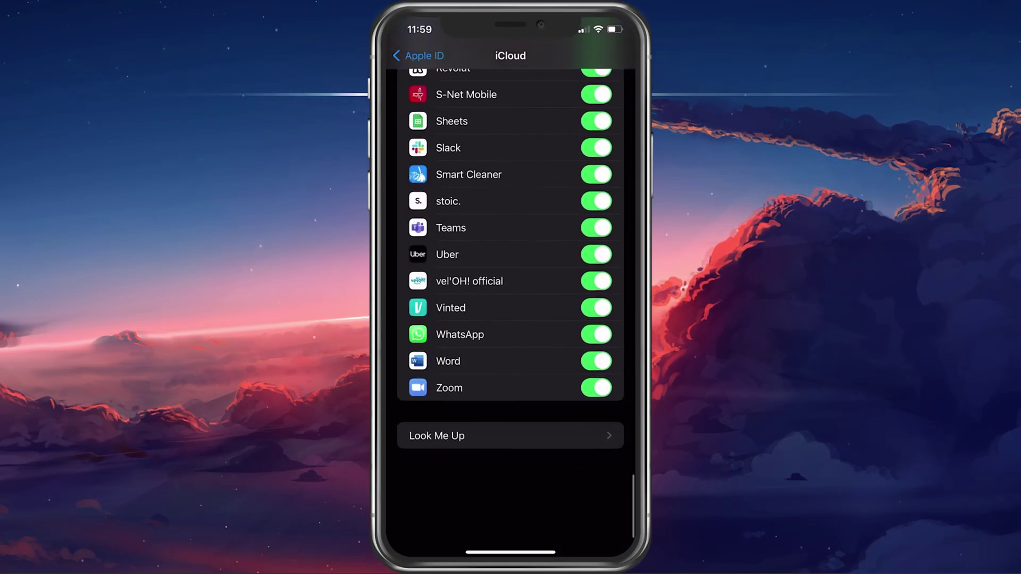
pyautogui.click(596, 401)
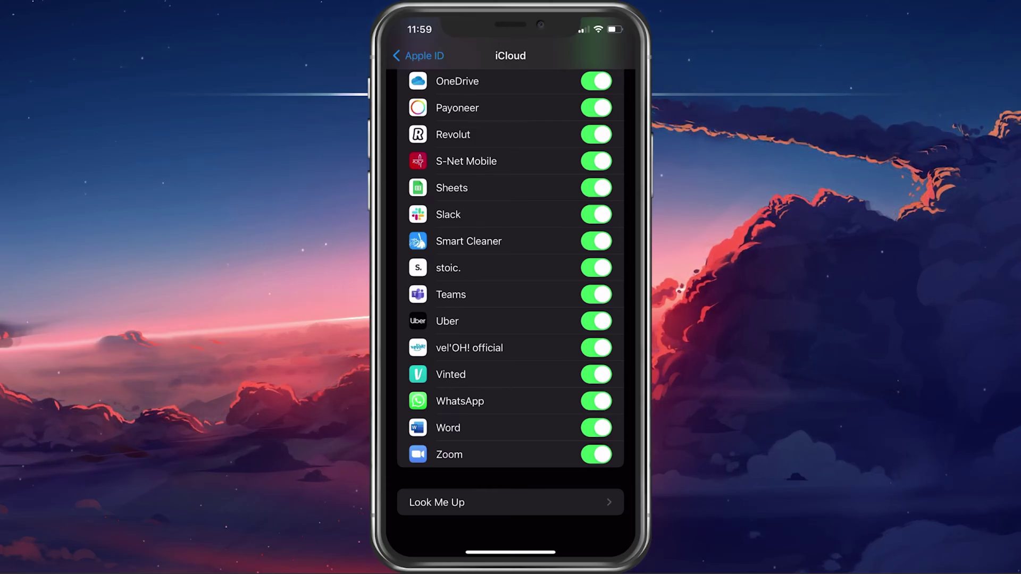
pyautogui.scroll(1, 510, 320)
pyautogui.scroll(10, 511, 319)
pyautogui.scroll(5, 511, 320)
pyautogui.scroll(3, 511, 319)
pyautogui.scroll(1, 511, 319)
pyautogui.scroll(5, 510, 320)
pyautogui.scroll(3, 511, 320)
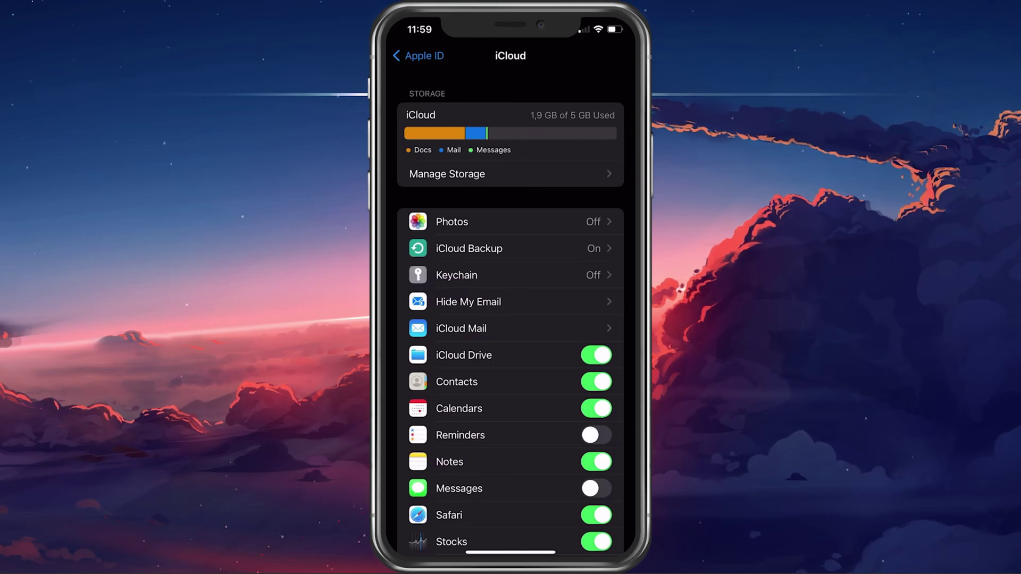
# Step: In Manage Storage, review WhatsApp's roughly 1 GB of iCloud data and the 0 KB device backup
pyautogui.click(448, 174)
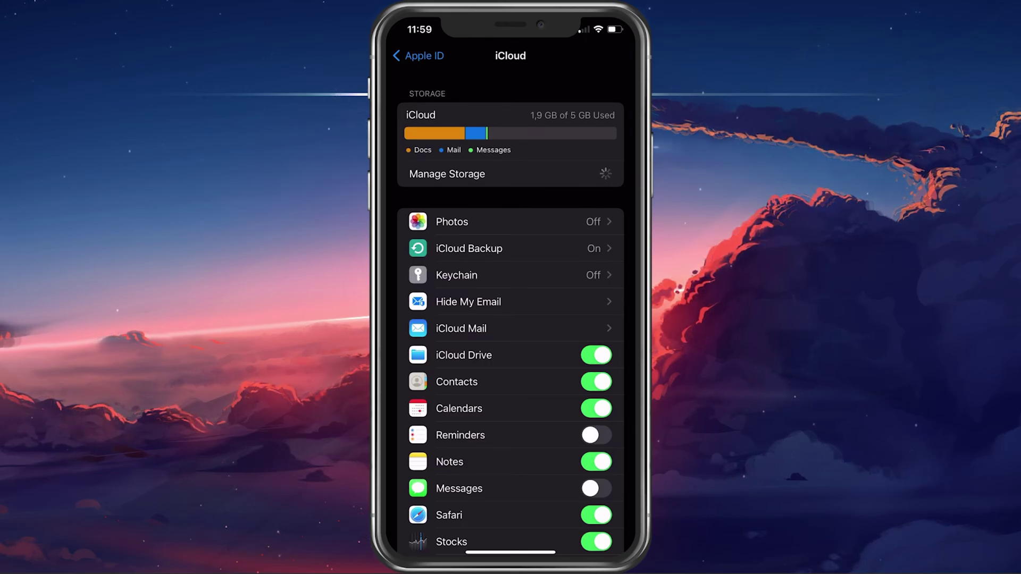
pyautogui.click(483, 230)
pyautogui.click(410, 55)
pyautogui.scroll(-5, 510, 304)
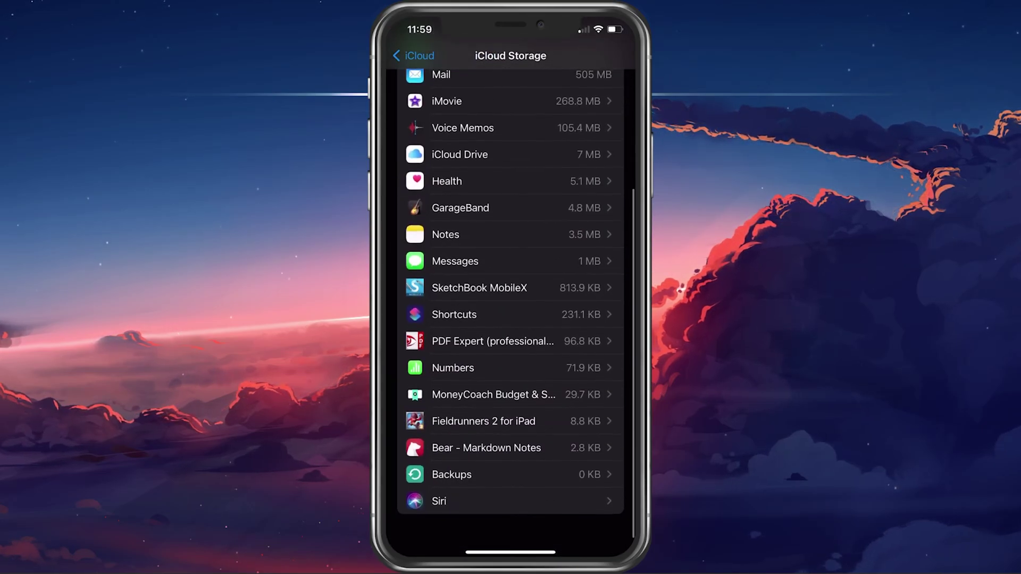
pyautogui.click(479, 473)
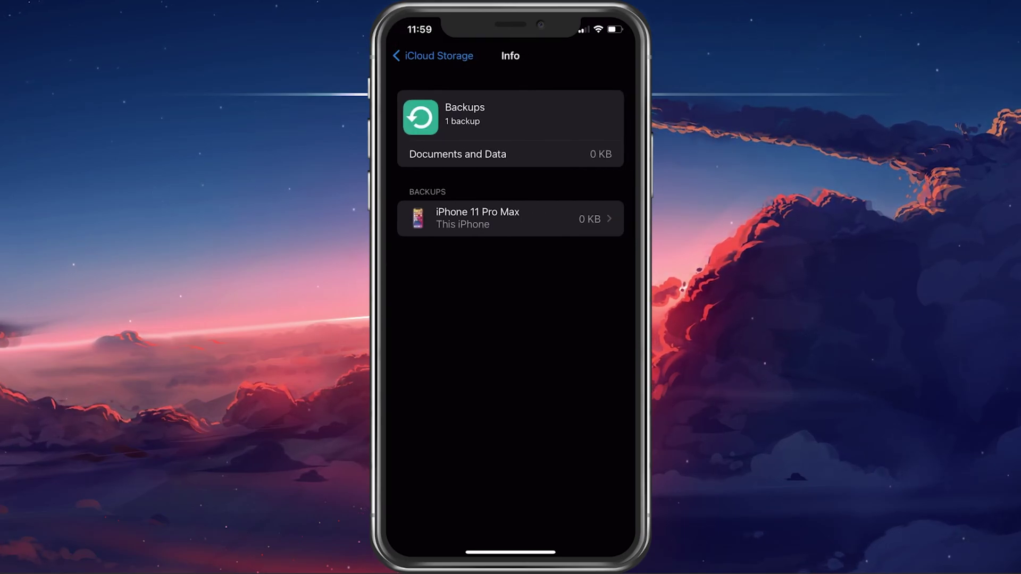
pyautogui.click(433, 55)
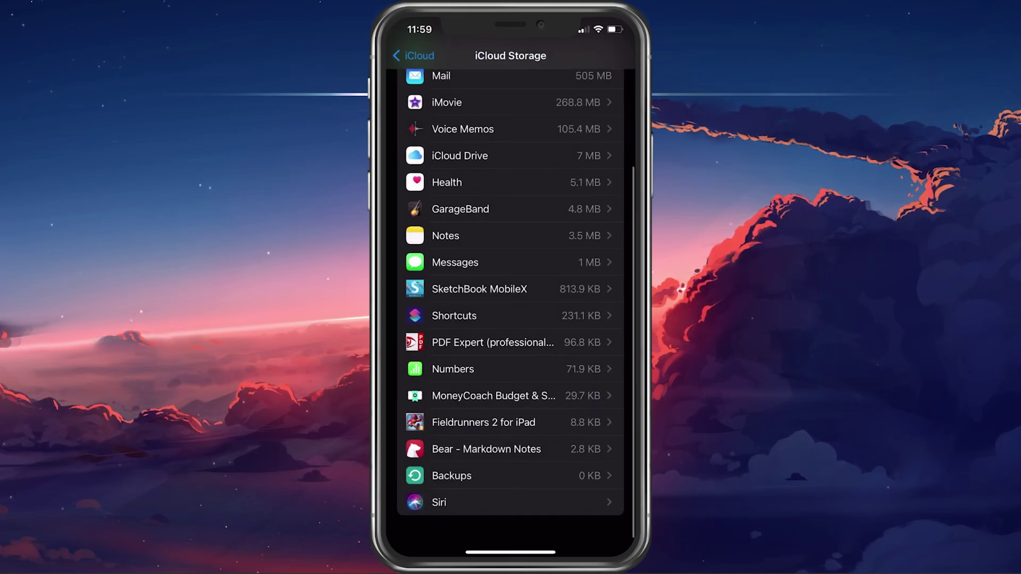
# Step: Return from iCloud Storage to the main iCloud settings page
pyautogui.click(415, 55)
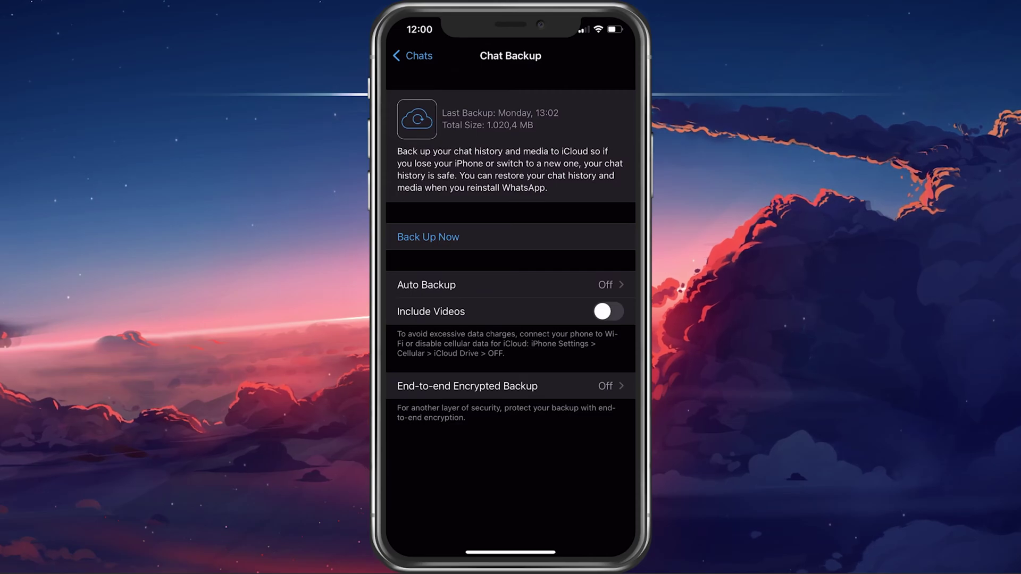
# Step: Check WhatsApp's auto-backup frequency options, then run a Speedtest (about 71.2 Mbps, 7 ms ping)
pyautogui.click(427, 284)
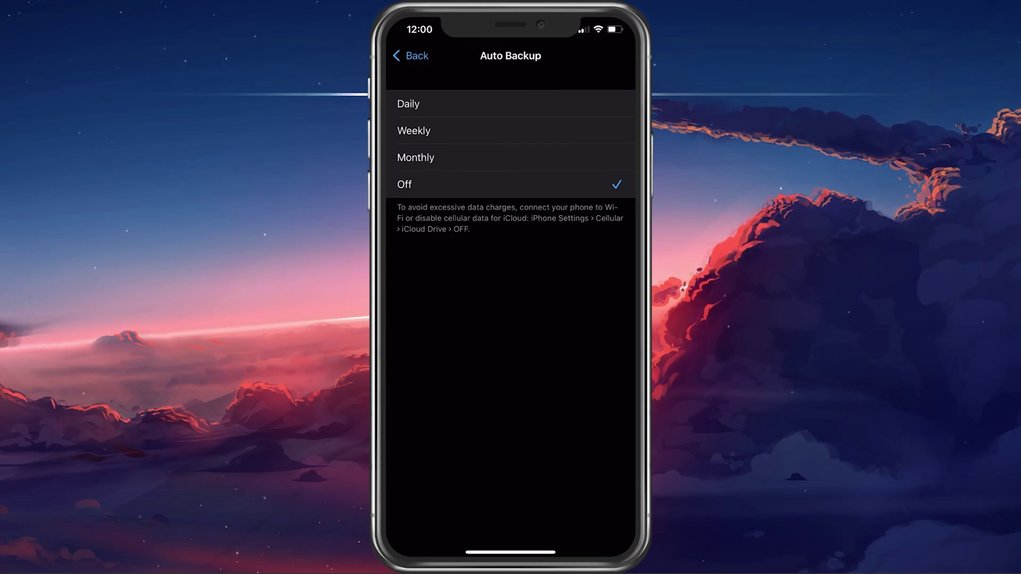
pyautogui.click(423, 339)
pyautogui.click(510, 219)
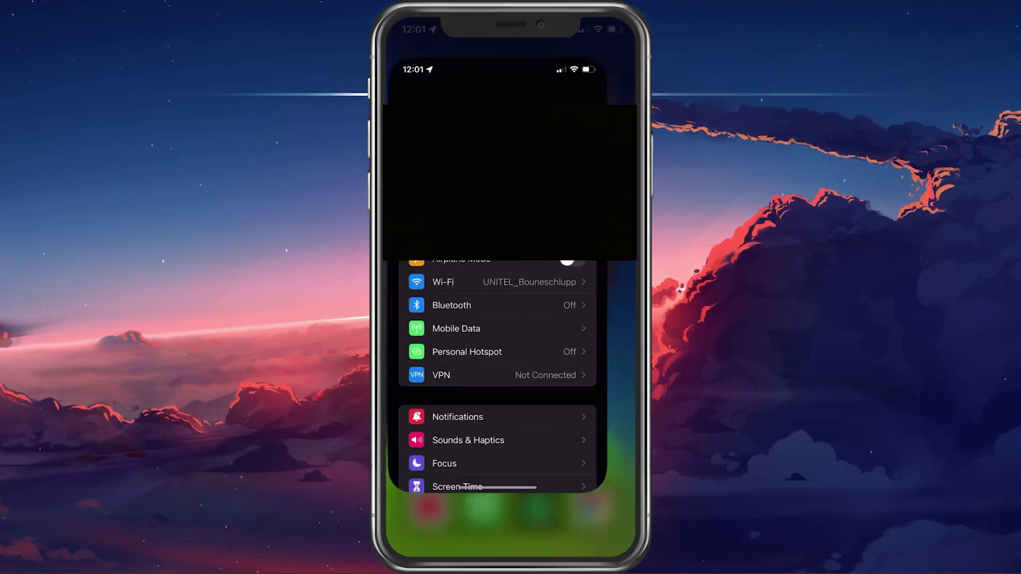
pyautogui.scroll(-3, 510, 375)
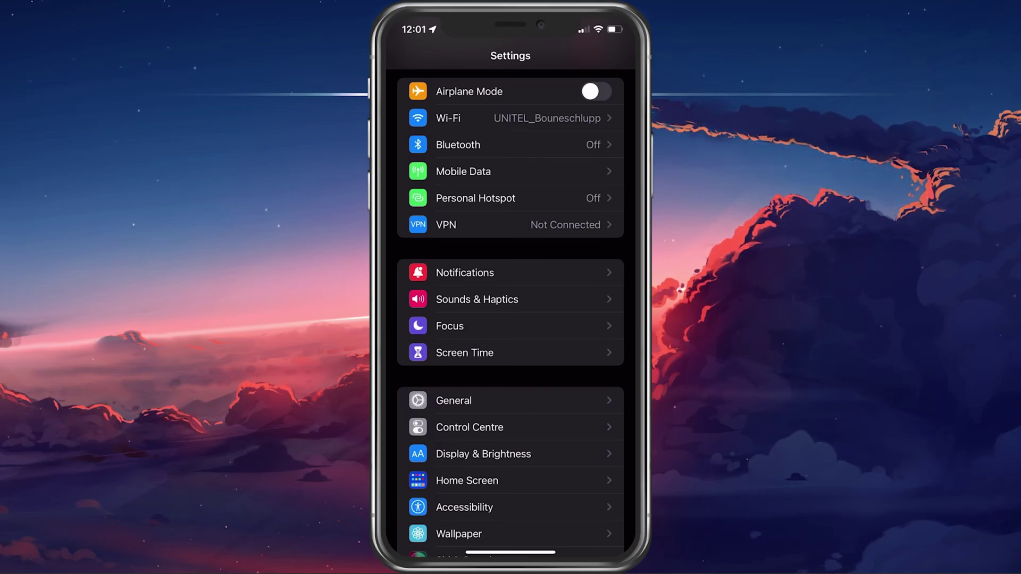
# Step: Confirm under General > Software Update that iOS 15.5 is current, then return to main Settings
pyautogui.click(453, 401)
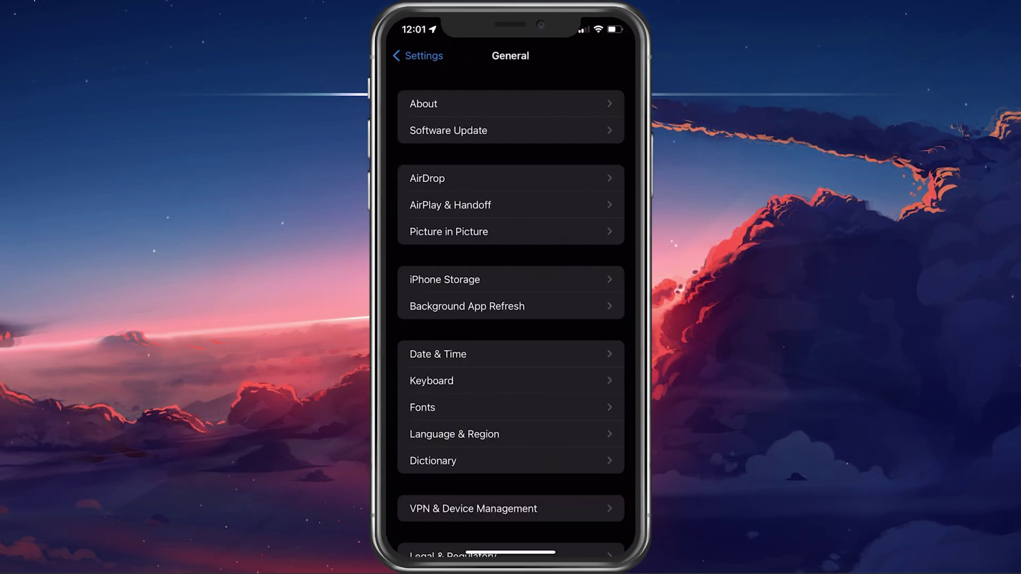
pyautogui.click(447, 130)
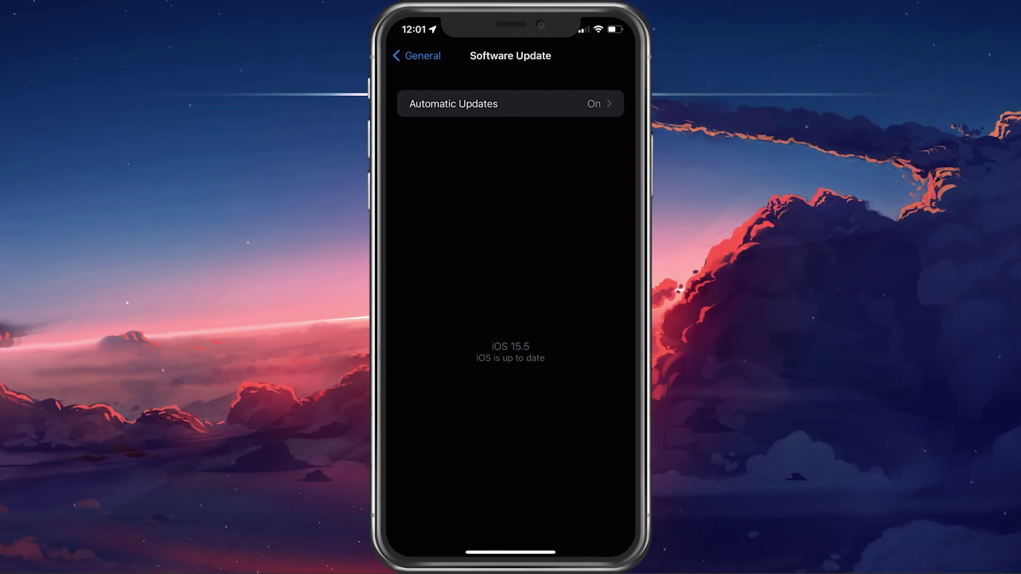
pyautogui.click(416, 54)
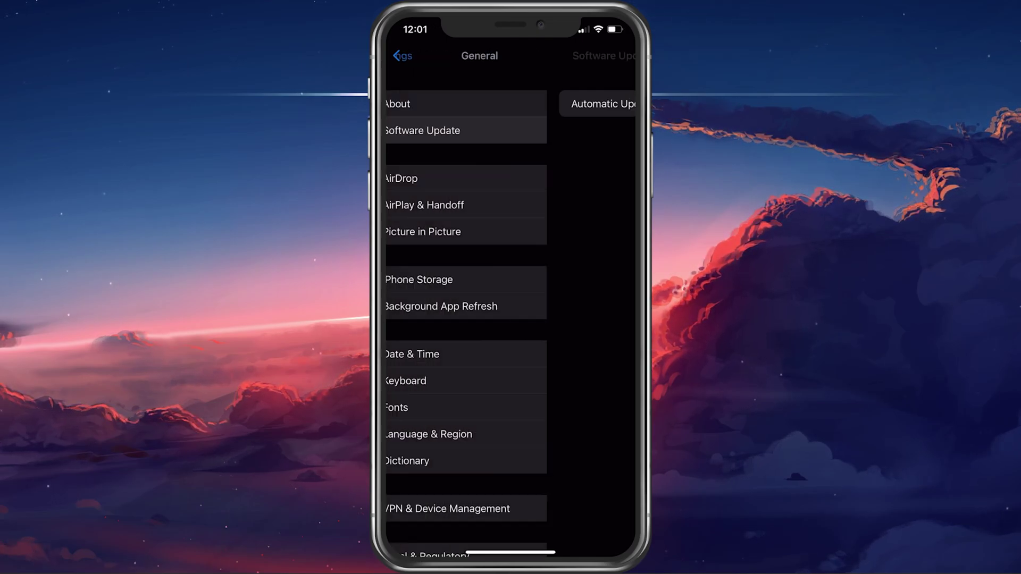
pyautogui.click(413, 56)
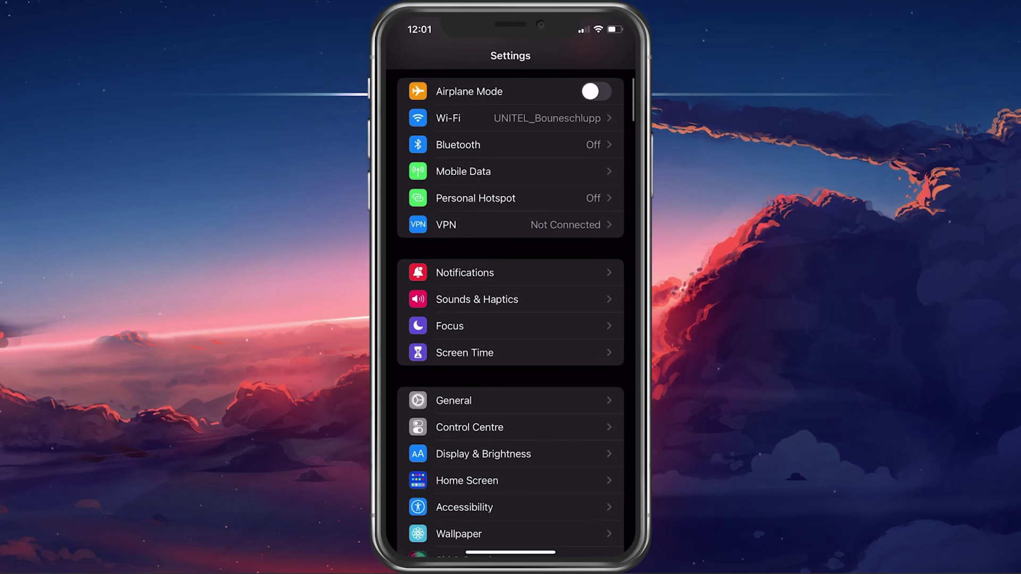
# Step: Swipe up from the bottom edge to dismiss Settings and show the Home Screen
pyautogui.moveTo(511, 552); pyautogui.dragTo(511, 359)
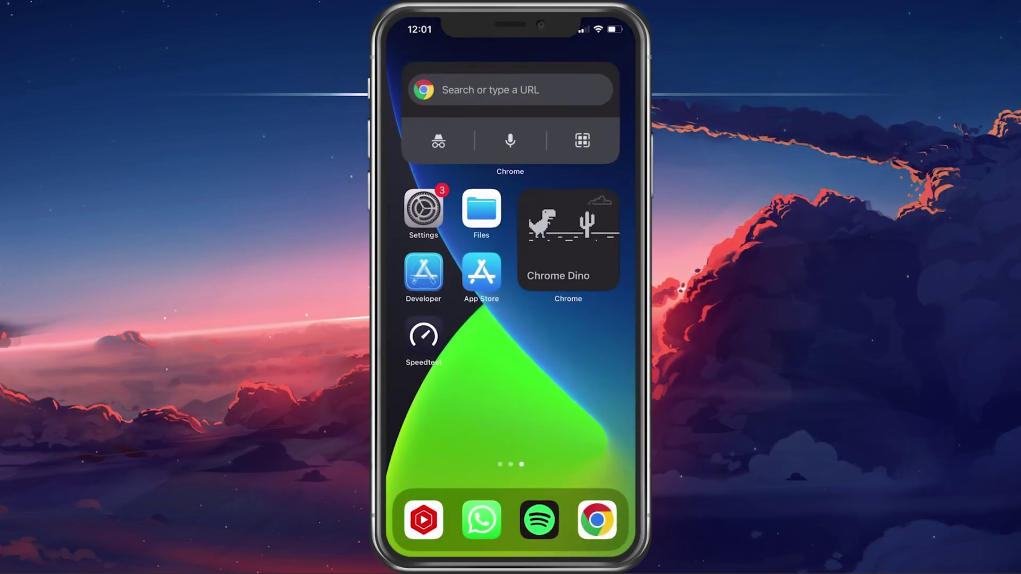